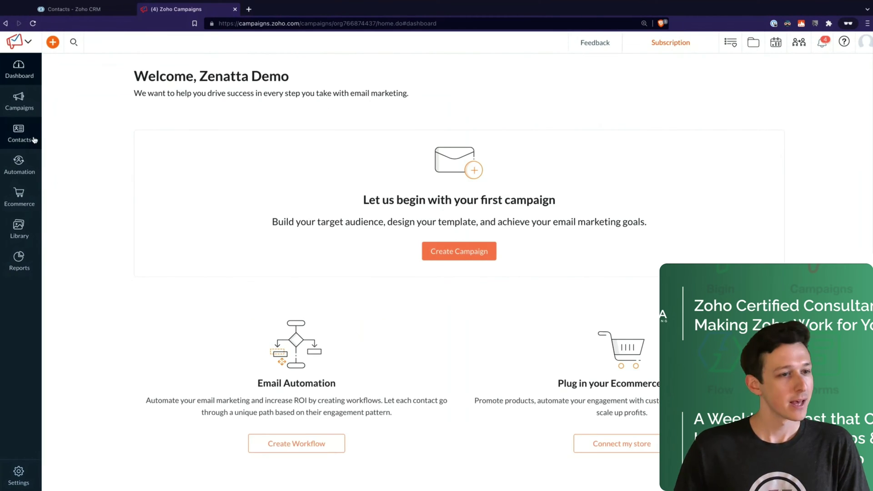
- Bring up the Contacts flyout menu in the left sidebar
mouse_move(38, 135)
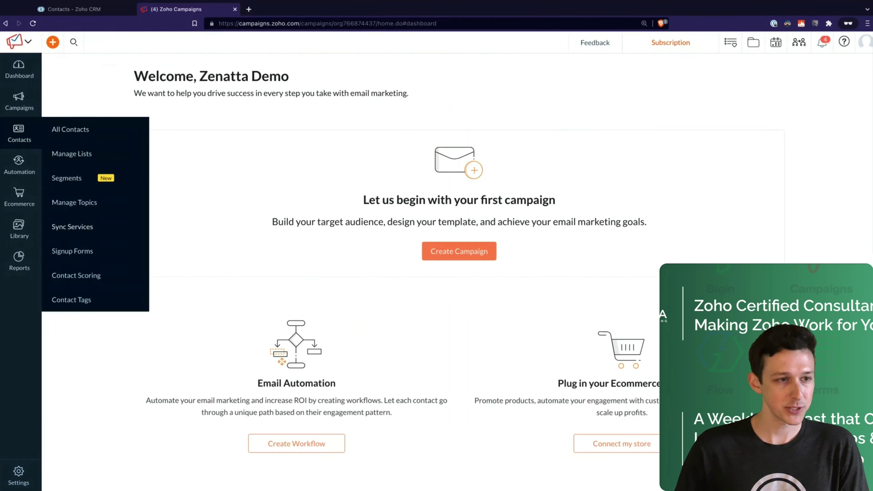
- Go to Sync Services and show the Zoho CRM card's active syncs, listing the Leads sync
left_click(84, 229)
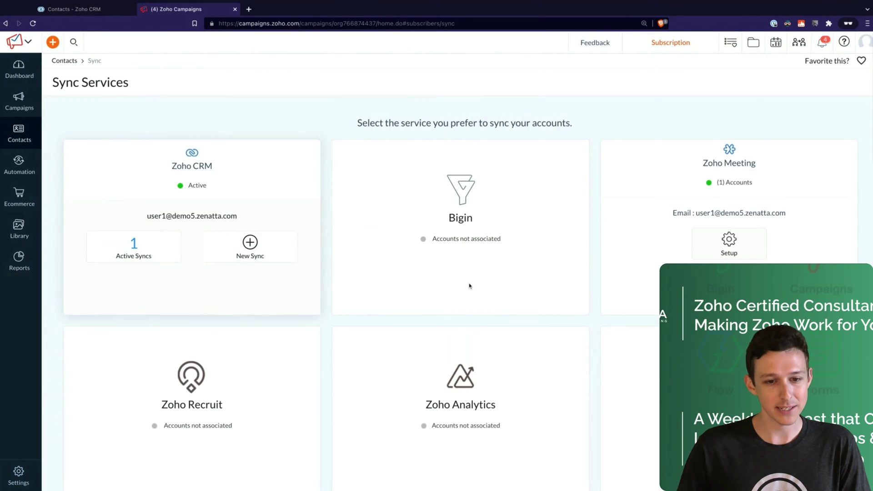
mouse_move(473, 254)
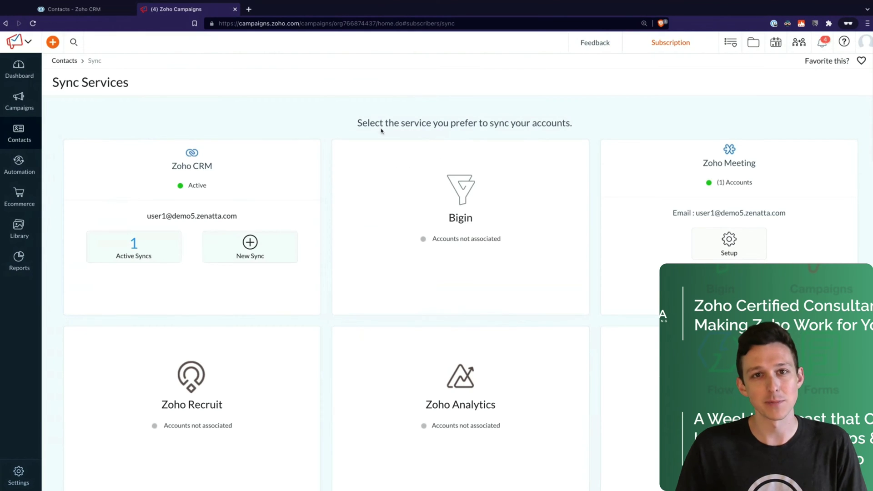
left_click(143, 245)
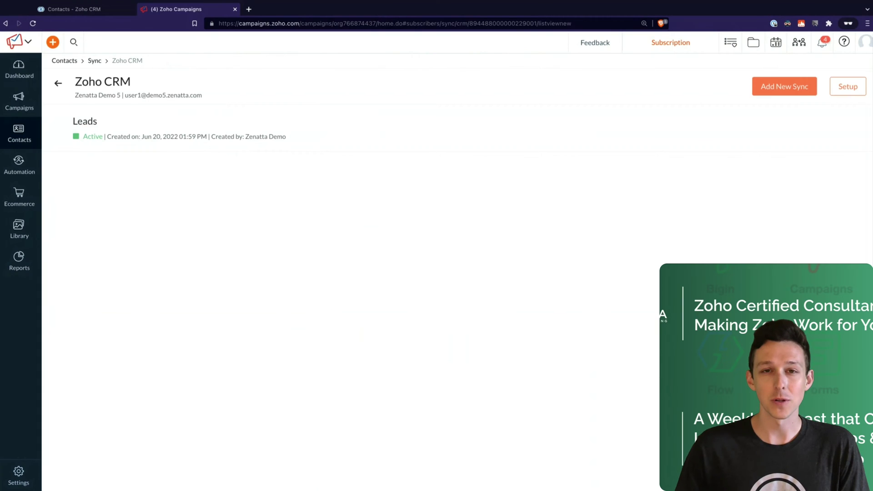
- Compare the Zoho CRM Leads and Contacts lists, then return to Campaigns and begin a new CRM sync
left_click(110, 14)
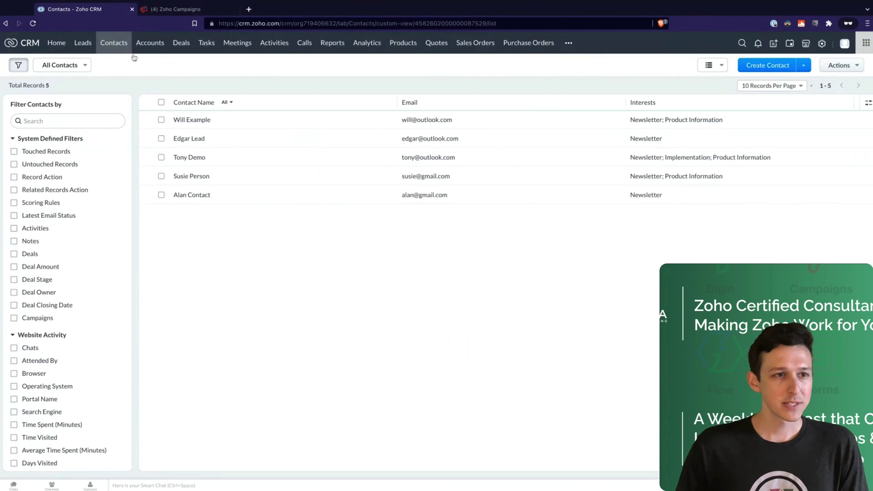
left_click(84, 44)
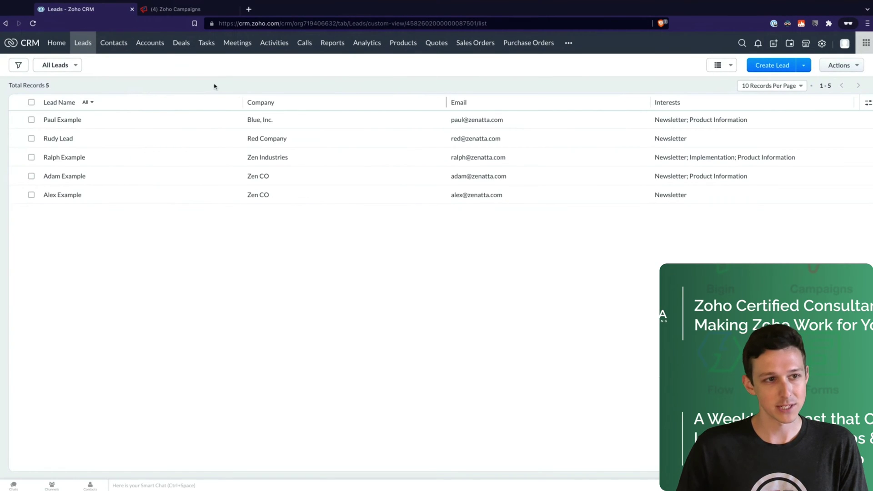
left_click(211, 11)
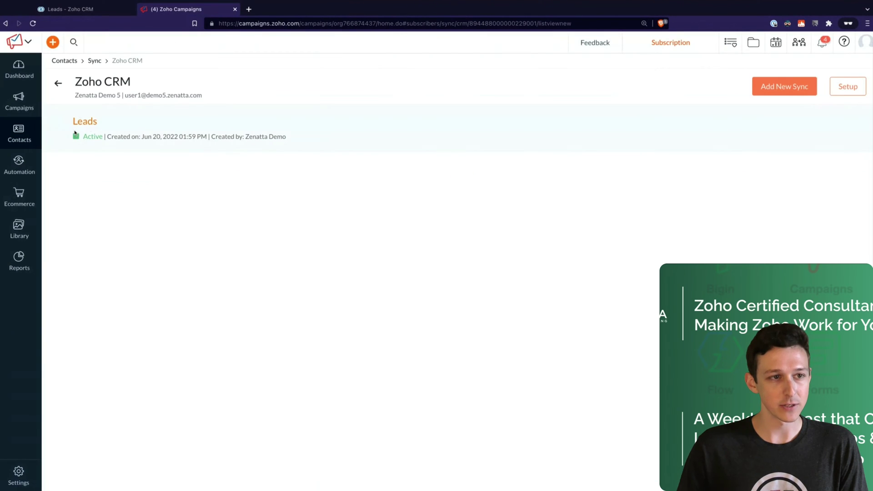
left_click(88, 14)
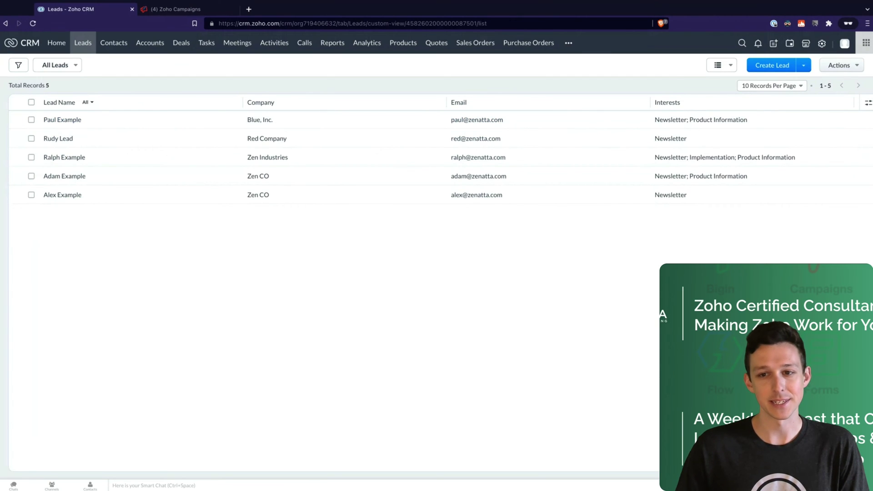
left_click(105, 46)
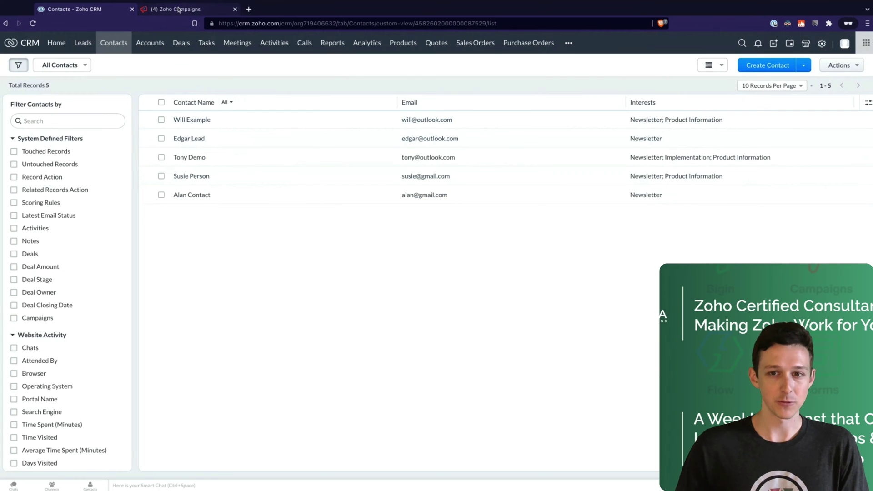
left_click(178, 9)
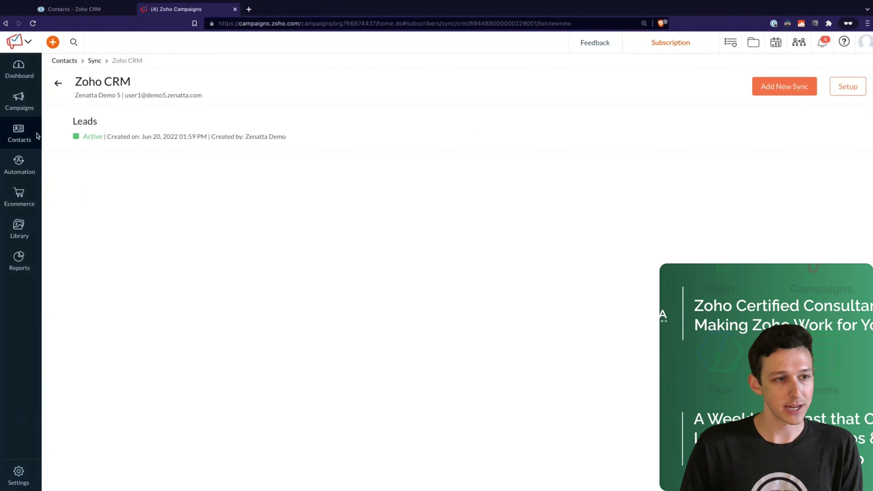
left_click(782, 81)
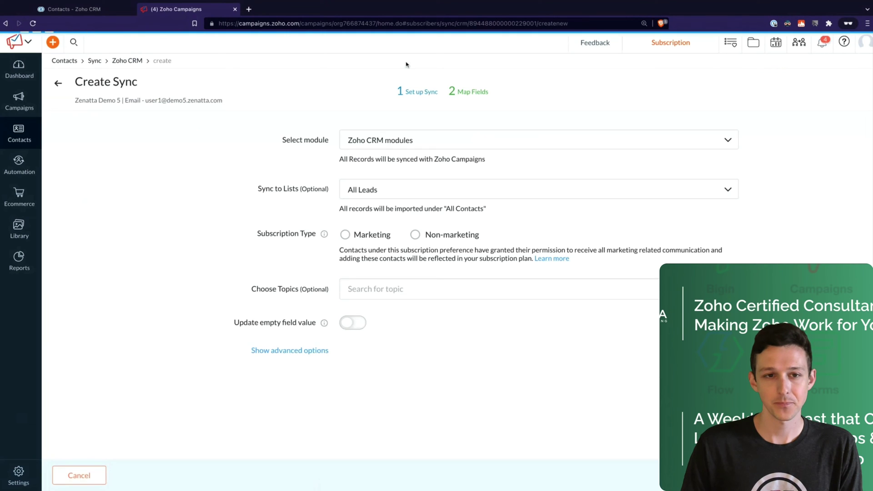
- Choose Contacts as the CRM module for the new sync
left_click(393, 140)
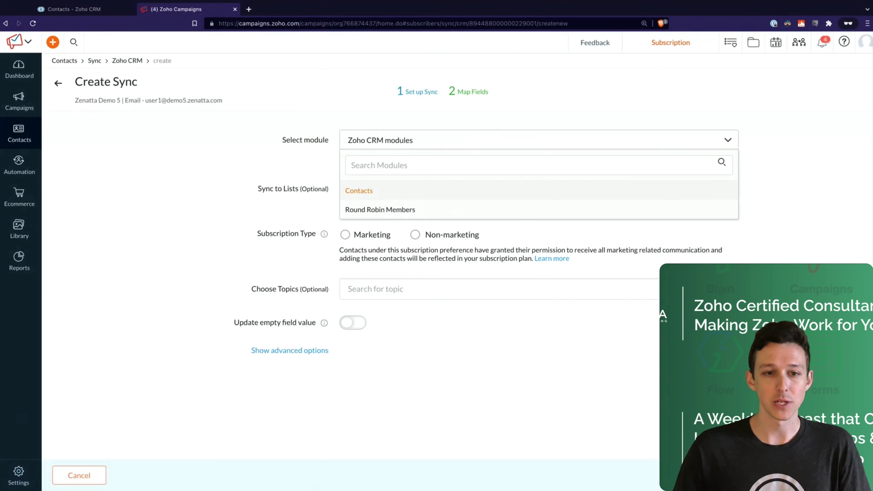
left_click(382, 191)
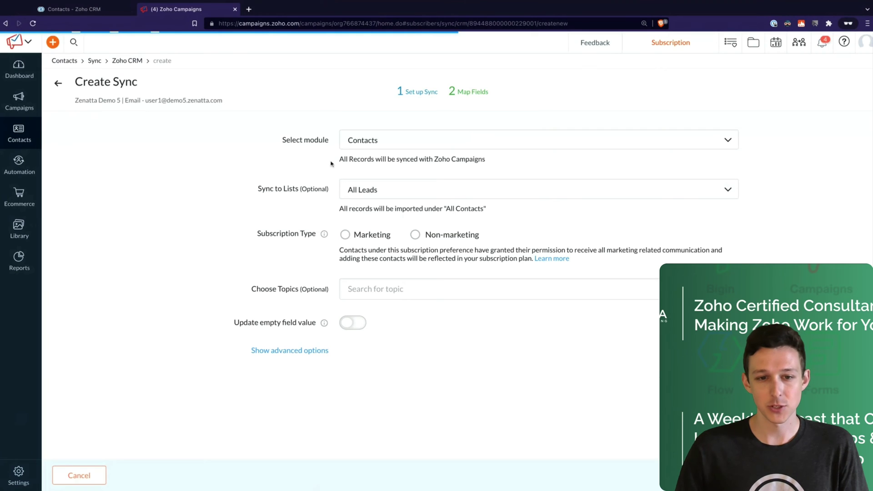
- Create a mailing list named 'All Contacts' from the Sync to Lists dropdown
left_click(364, 196)
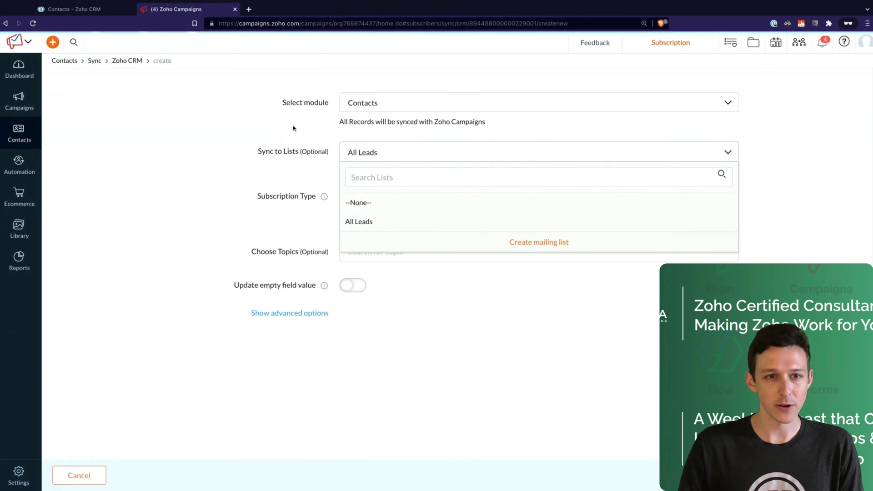
left_click(408, 94)
left_click(385, 155)
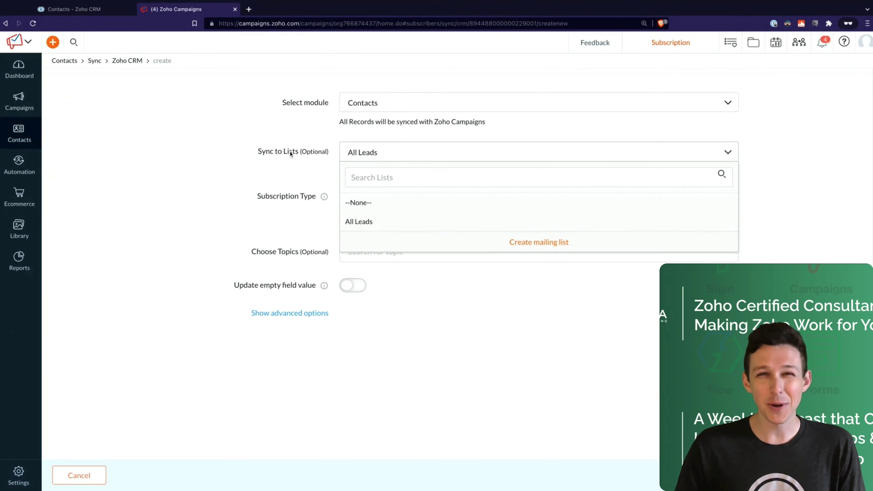
left_click(553, 243)
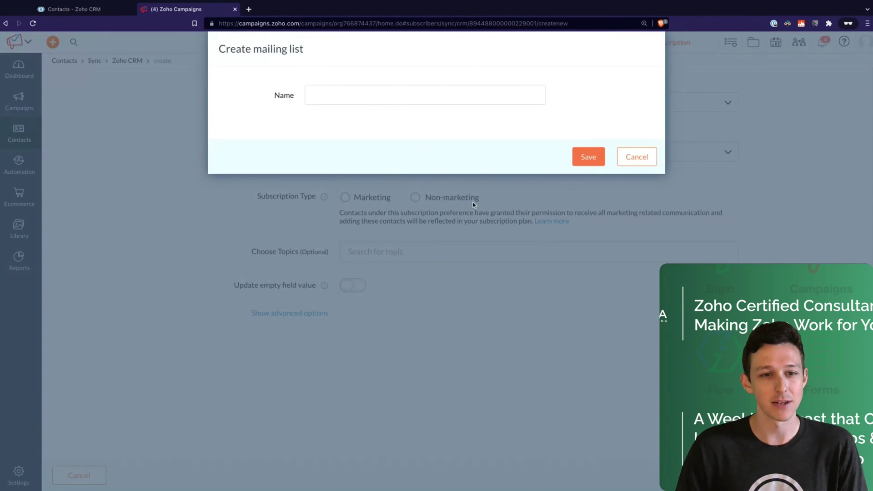
type("All ")
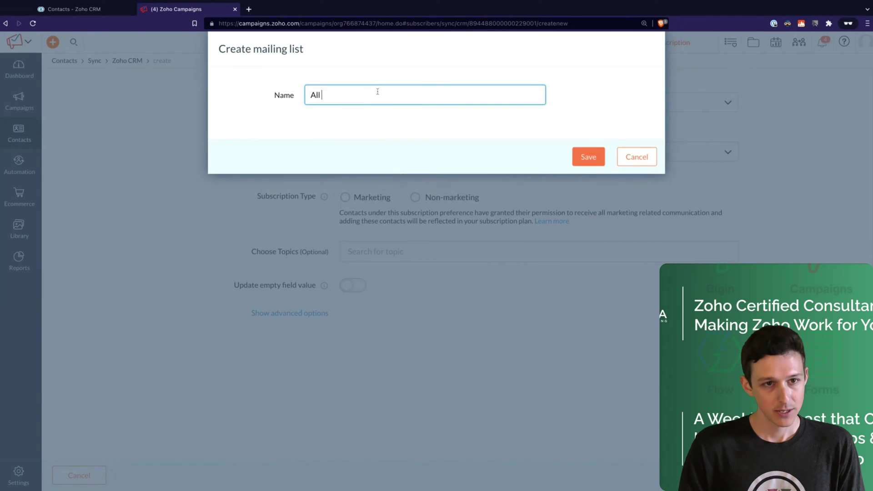
type("Contacts")
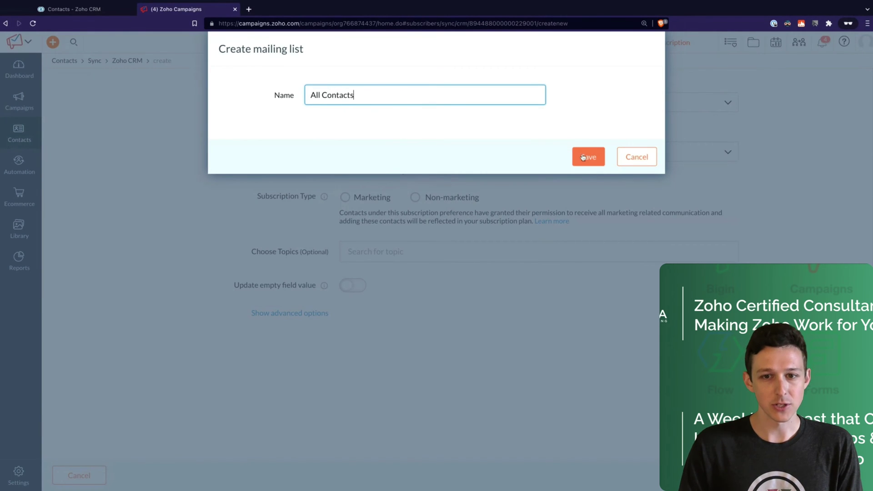
left_click(584, 157)
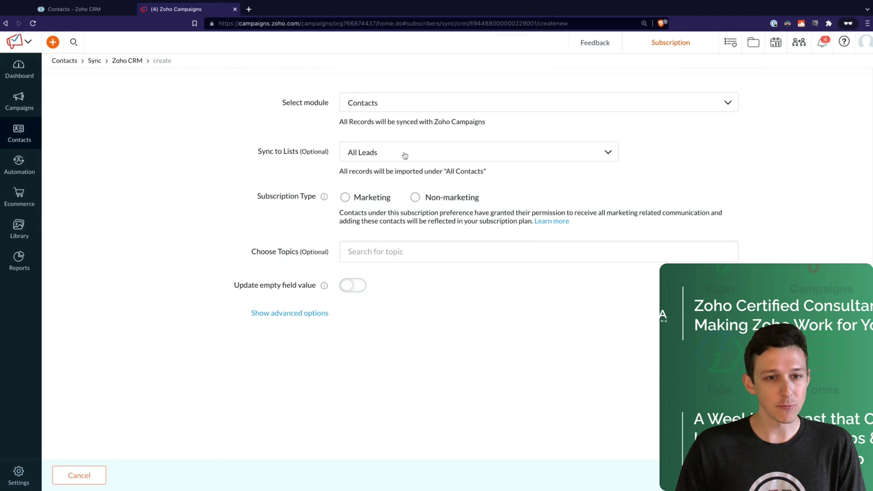
left_click(405, 156)
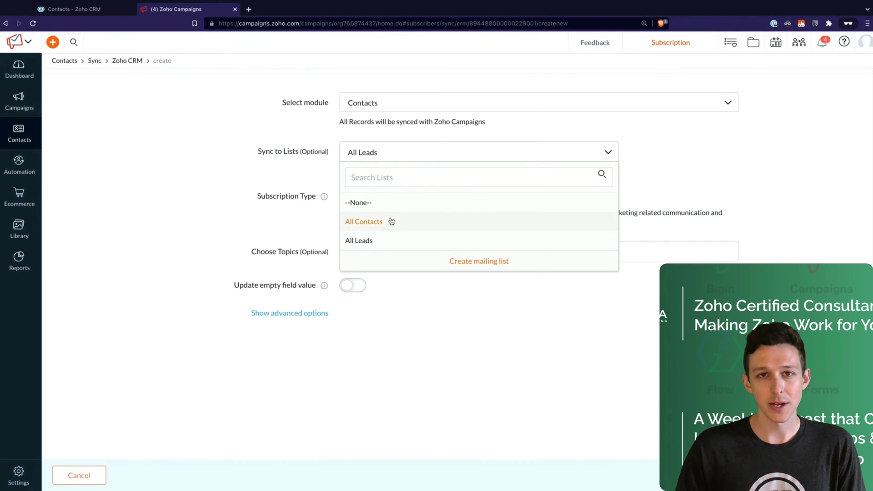
left_click(317, 145)
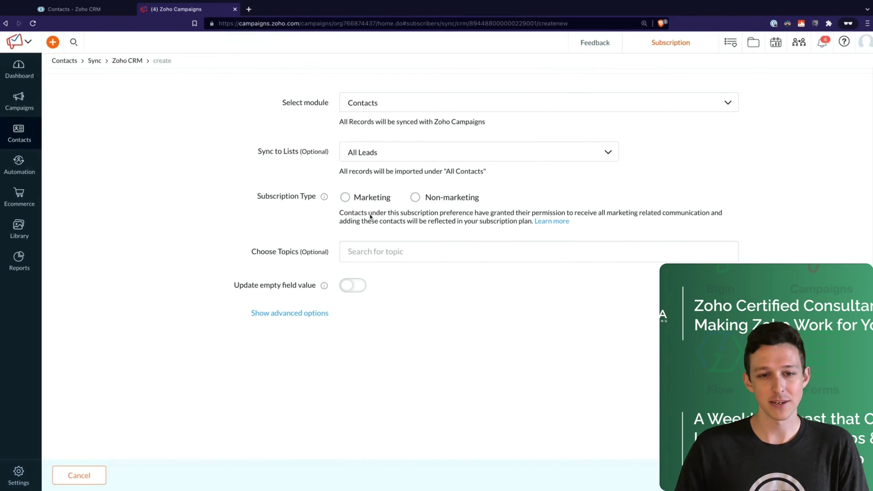
- Select the Marketing subscription type and add Marketing under Choose Topics
left_click(347, 198)
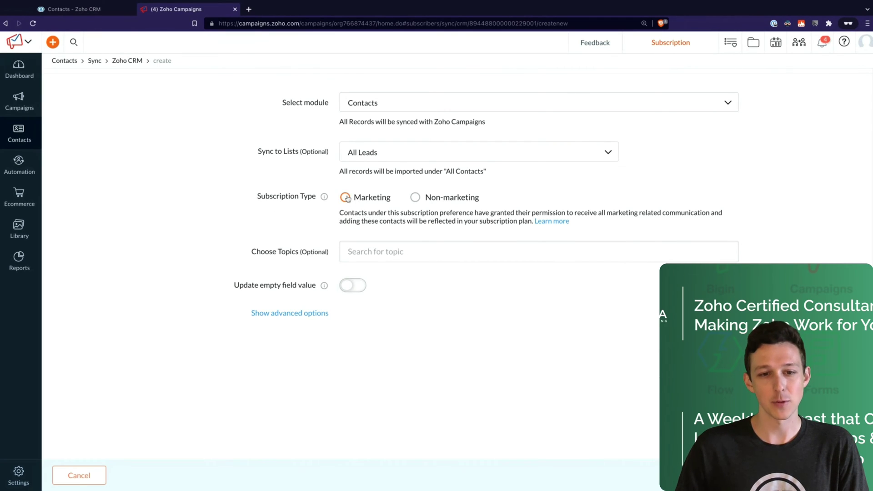
left_click(416, 198)
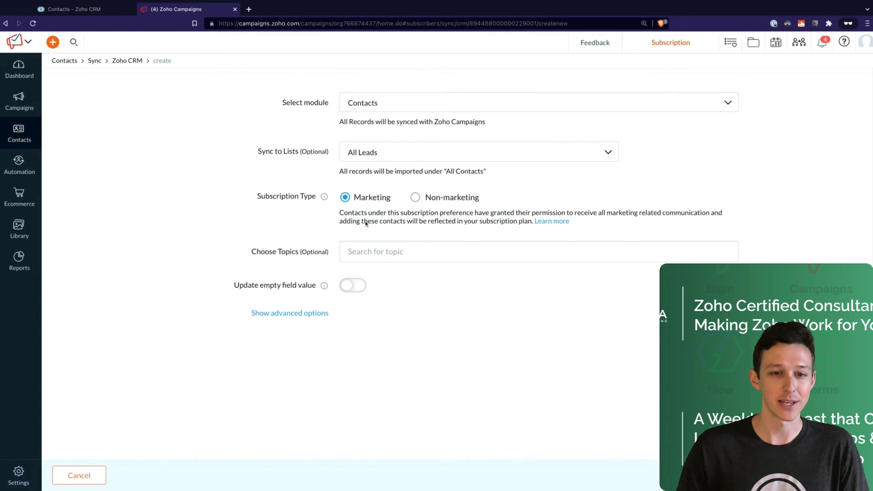
left_click(370, 256)
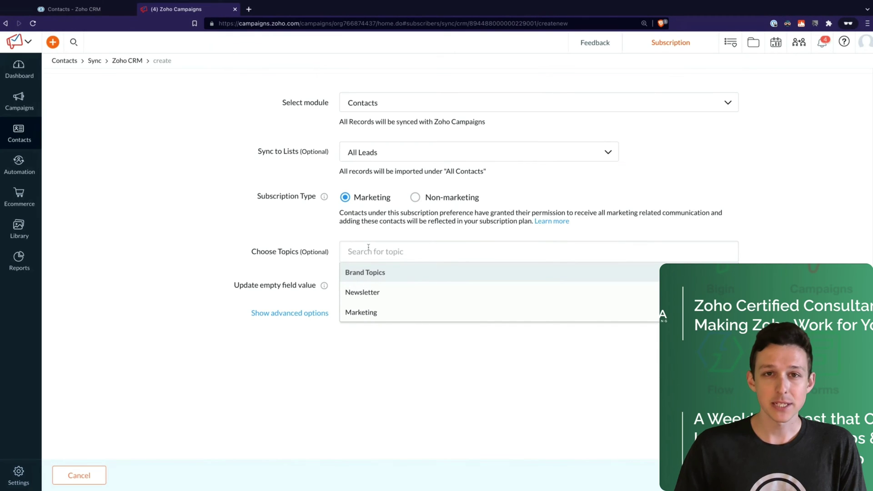
left_click(359, 313)
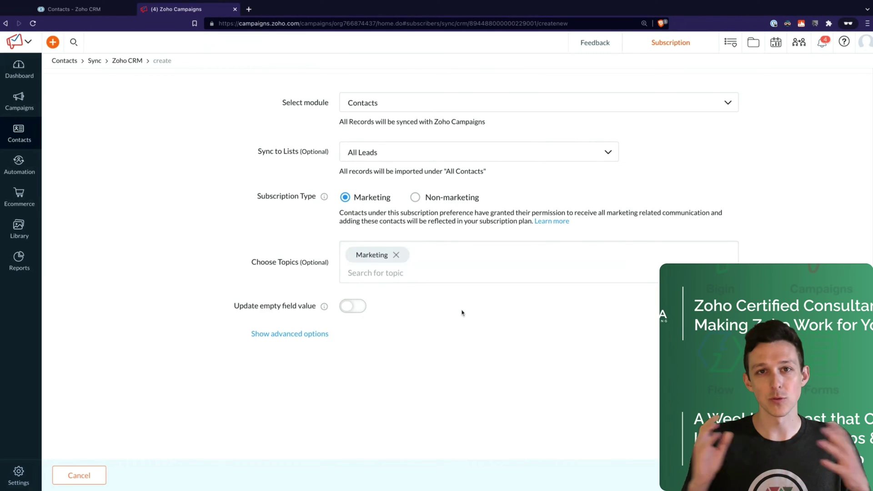
left_click(423, 277)
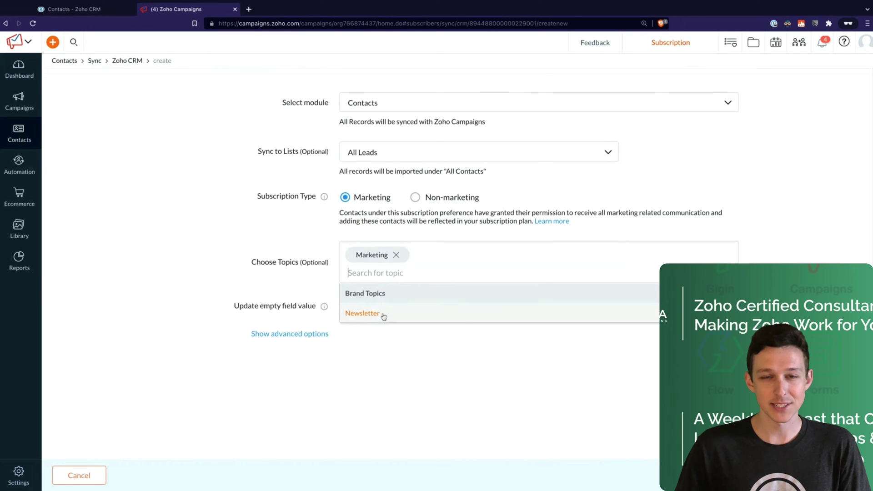
left_click(250, 256)
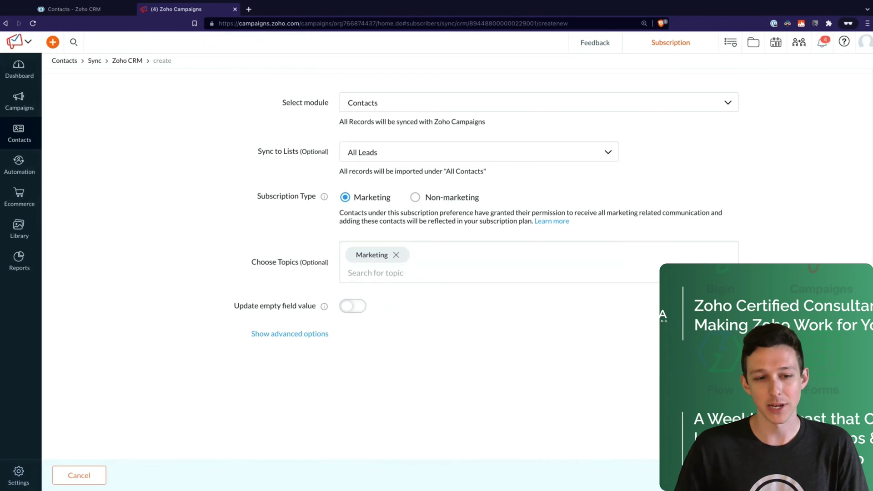
- Reveal the advanced options and review both opt-out settings, leaving them enabled
left_click(277, 335)
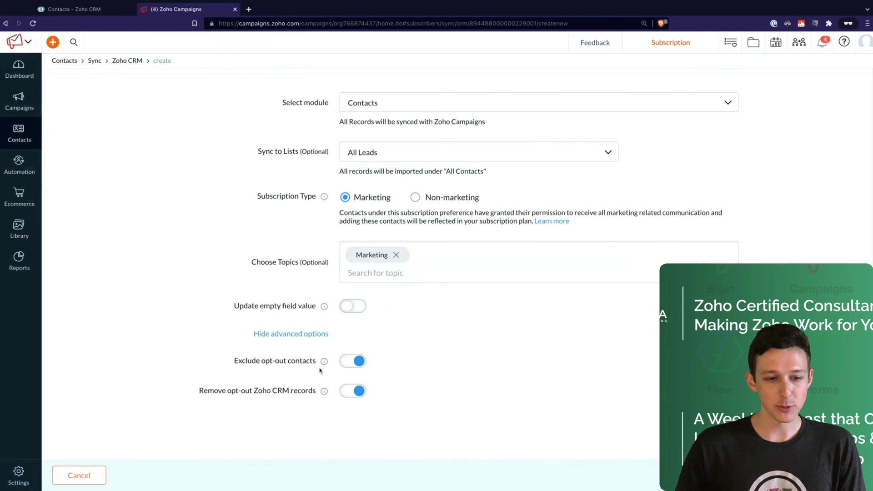
mouse_move(327, 366)
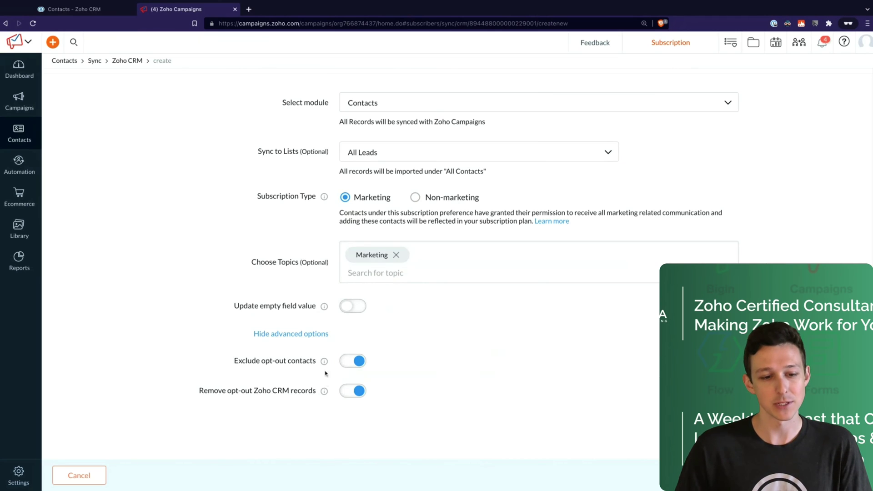
mouse_move(325, 396)
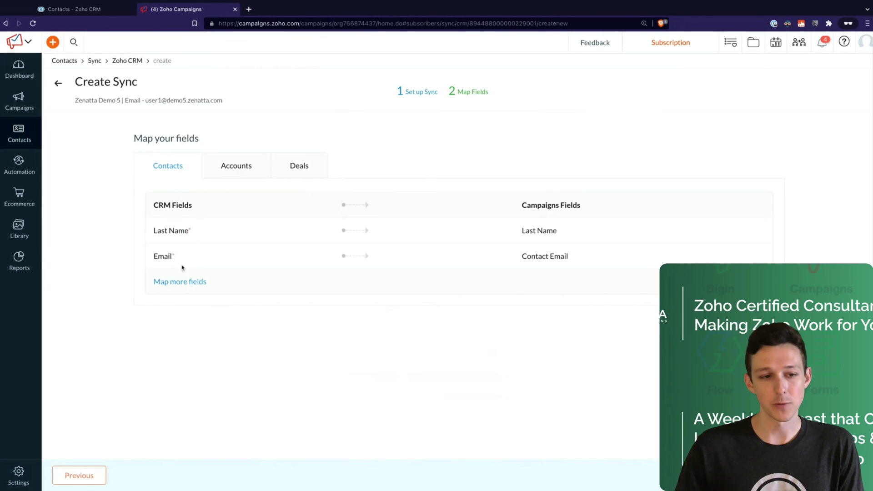
- Map the CRM First Name field and save the mapping
left_click(178, 282)
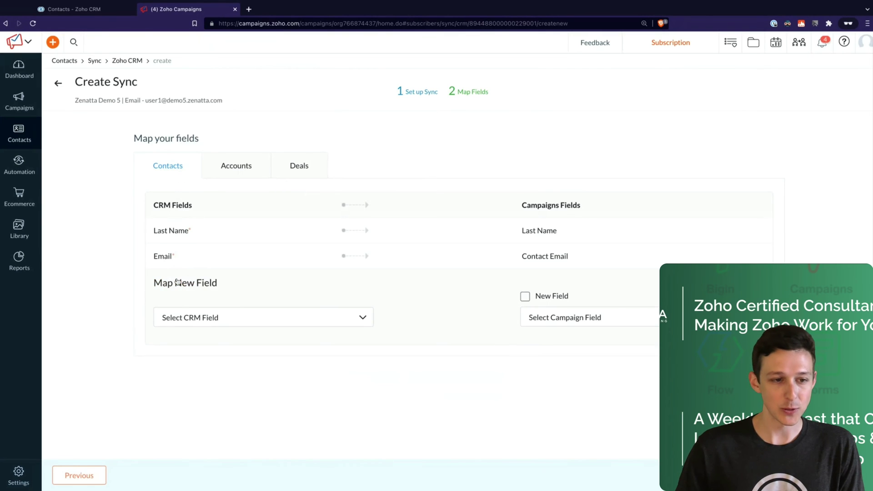
left_click(181, 315)
left_click(184, 339)
type("firs")
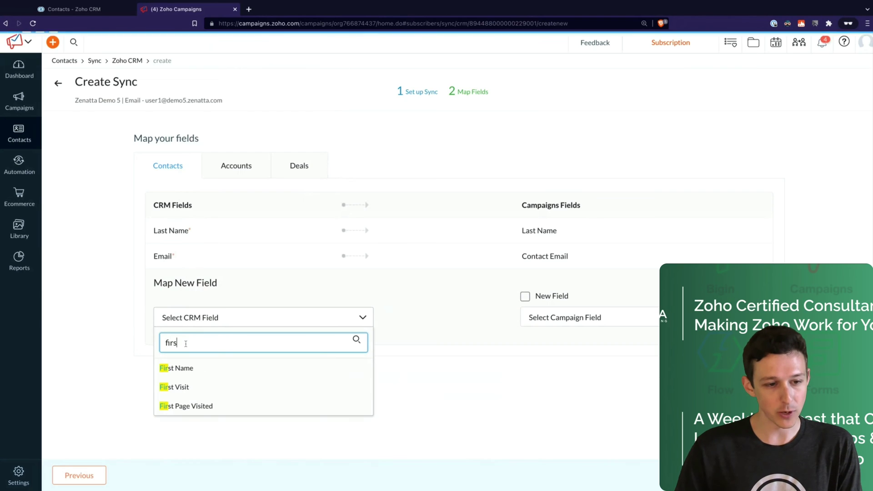
left_click(184, 369)
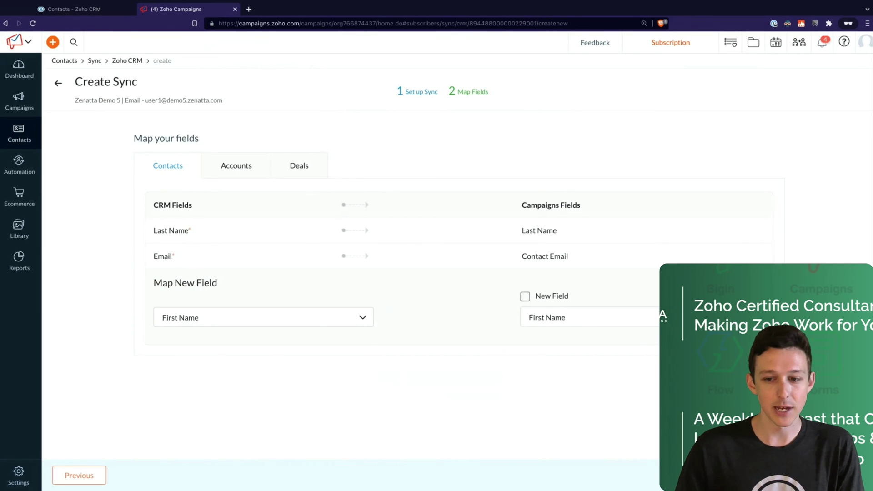
left_click(696, 318)
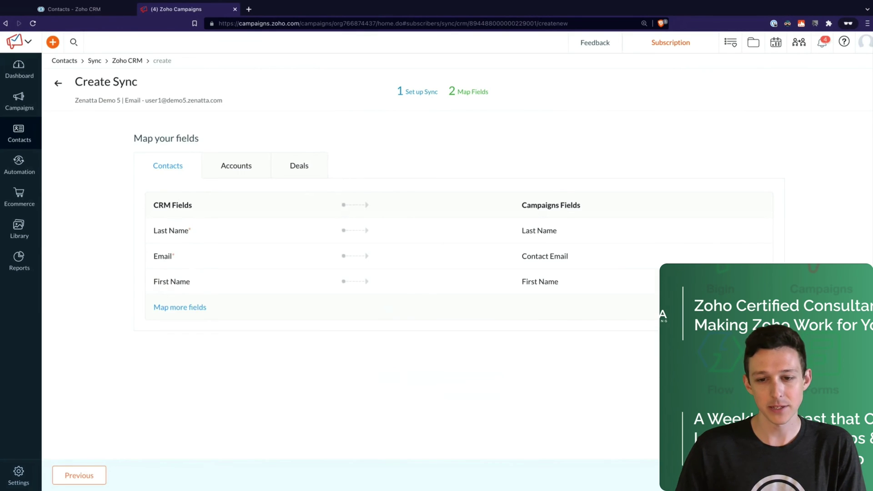
- Map the CRM Interests field and save the mapping
left_click(191, 307)
left_click(192, 347)
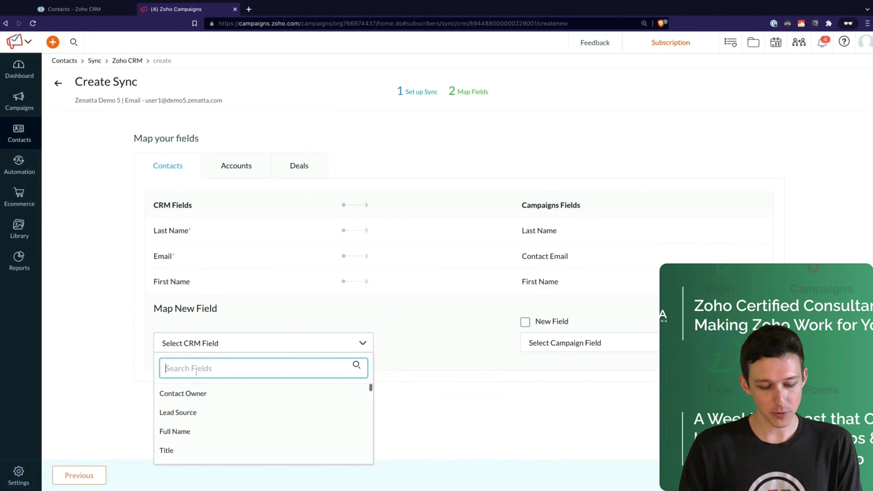
type("int")
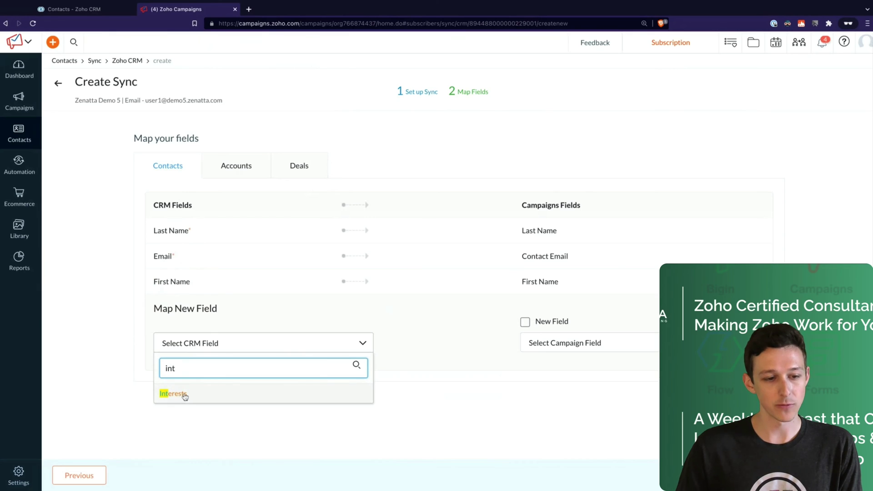
left_click(173, 393)
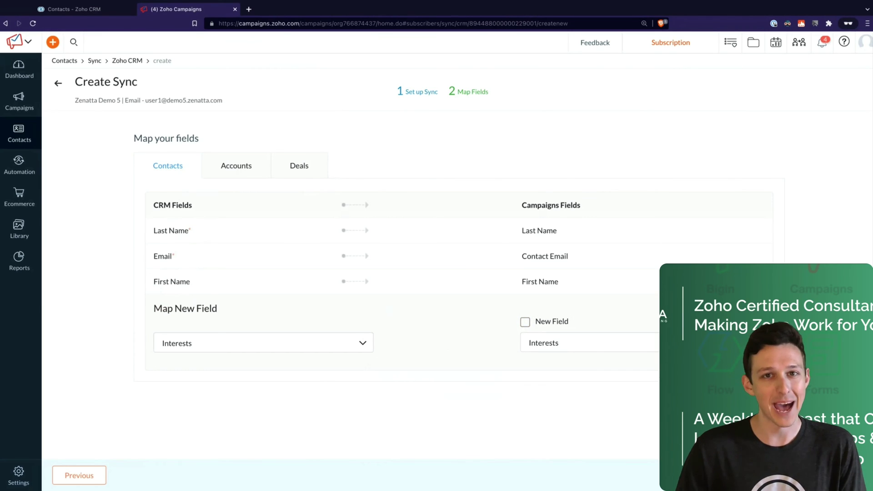
left_click(709, 343)
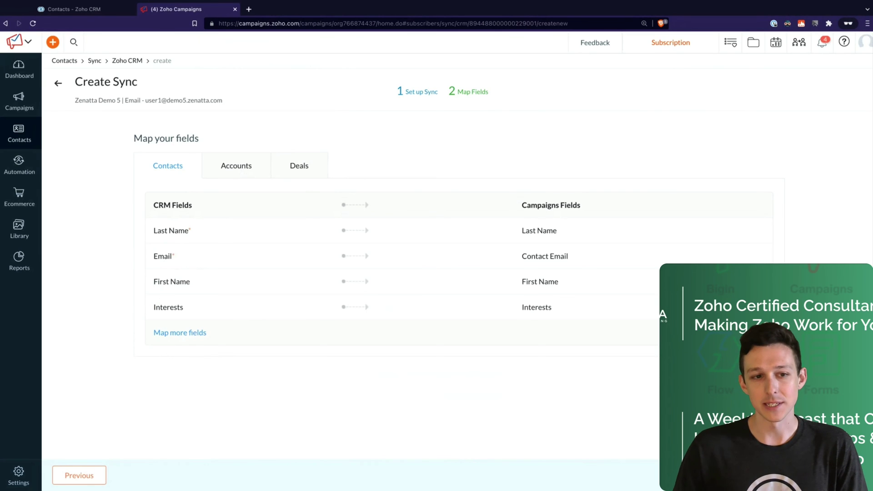
left_click(236, 165)
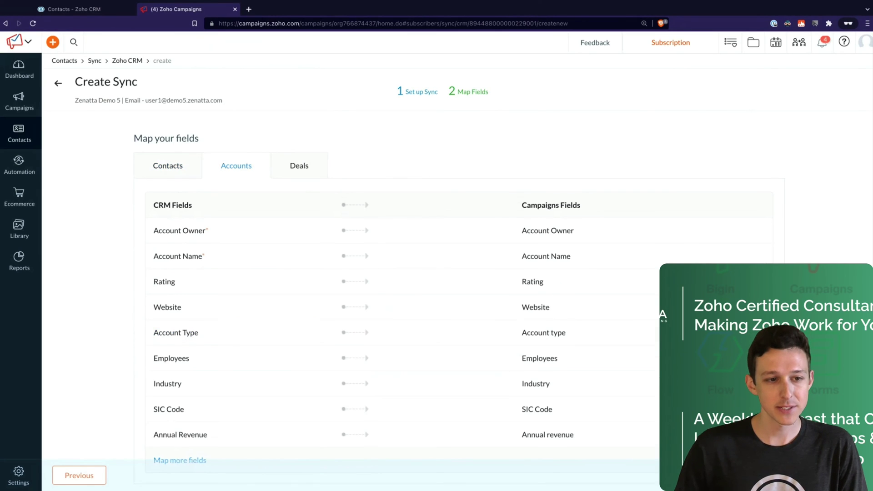
- Look over the Accounts and Deals field mappings, then return to the Contacts mappings
scroll(267, 273, "down", 1)
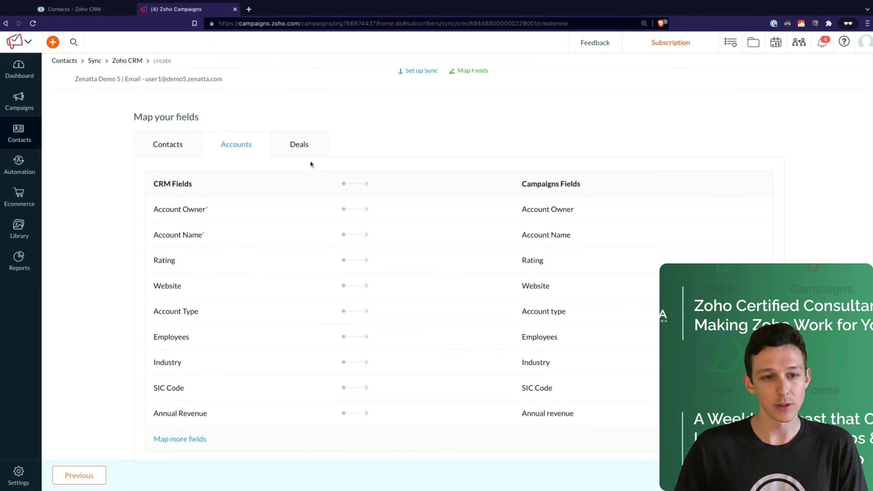
left_click(303, 149)
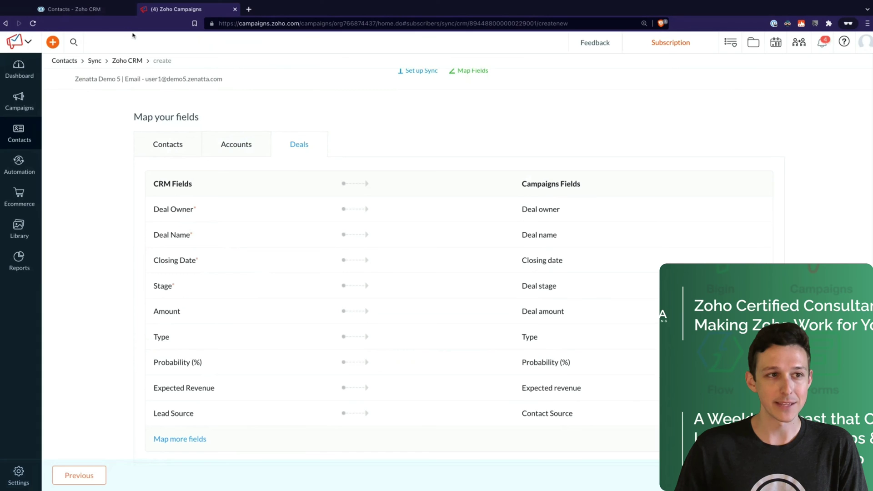
scroll(312, 164, "up", 1)
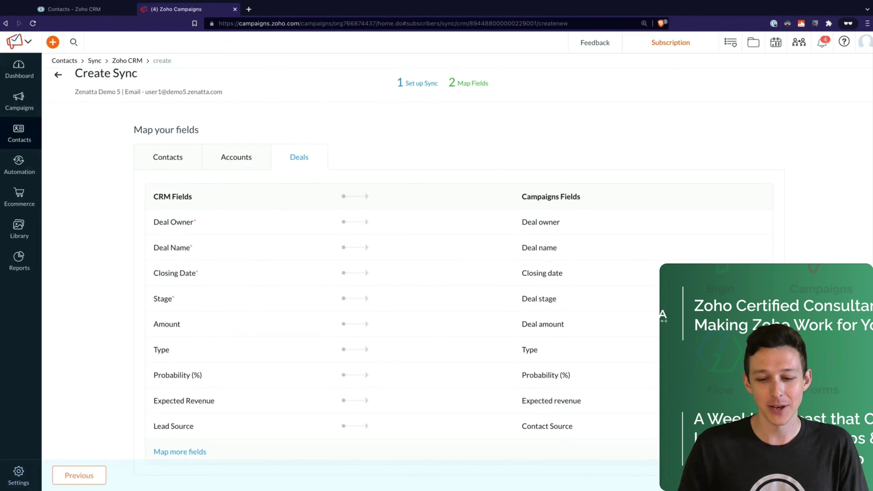
left_click(168, 158)
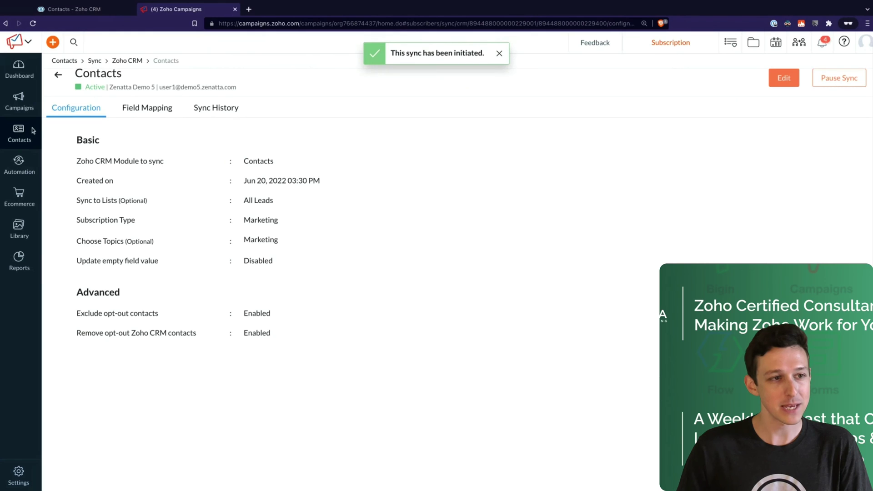
- Open Manage Lists from the Contacts menu, showing All Contacts at 0 and All Leads at 5
mouse_move(30, 131)
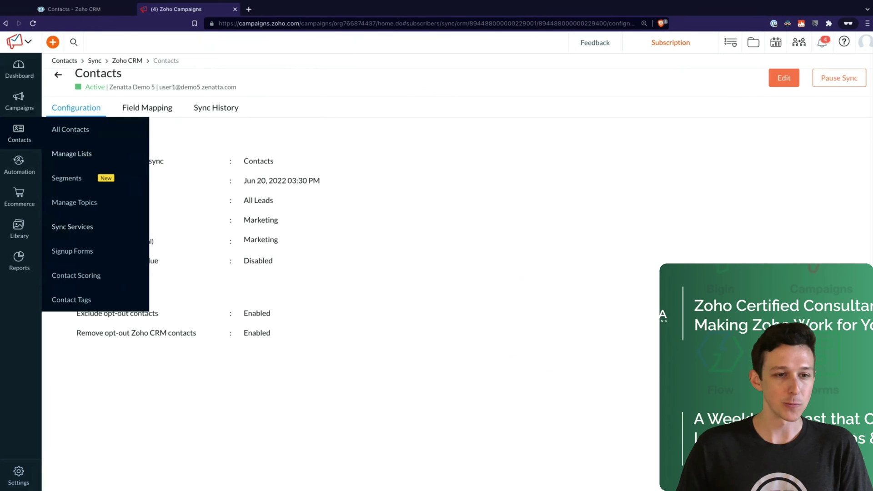
left_click(86, 155)
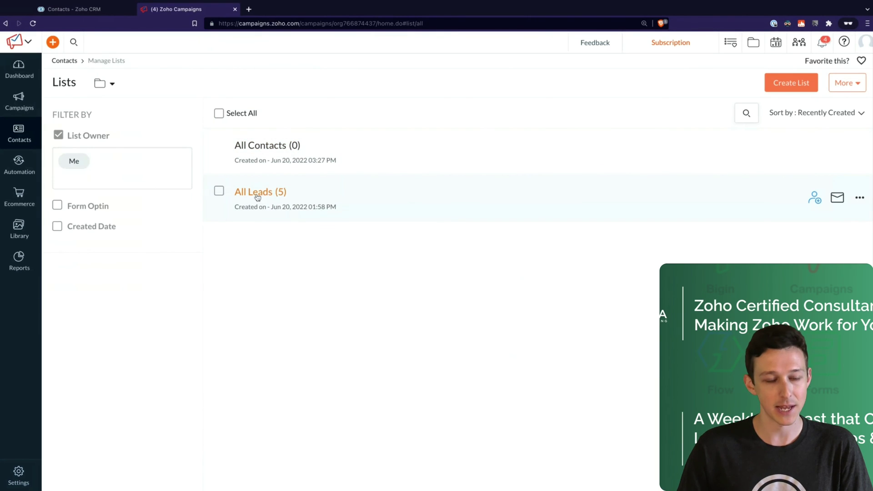
- Check the All Leads contacts' synced Interests values, then go to Sync Services
left_click(257, 193)
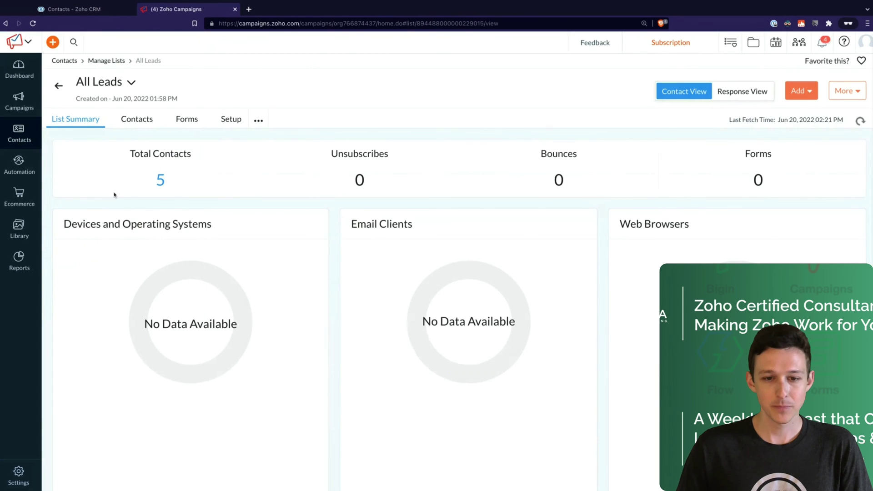
left_click(128, 120)
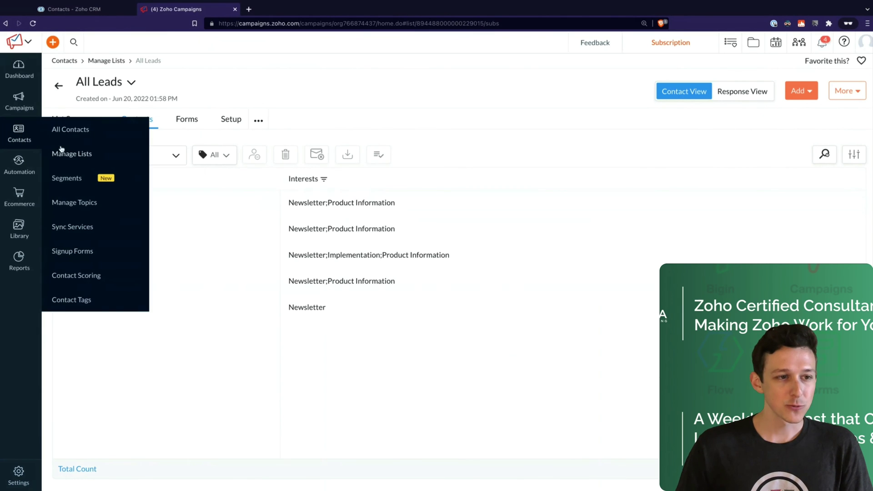
left_click(66, 228)
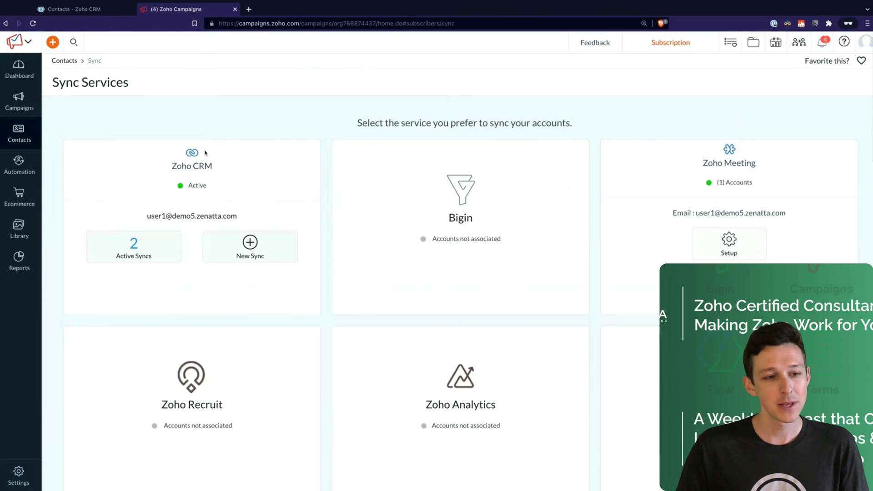
- Show the Zoho CRM card's active syncs, with Leads and Contacts both Active
left_click(133, 249)
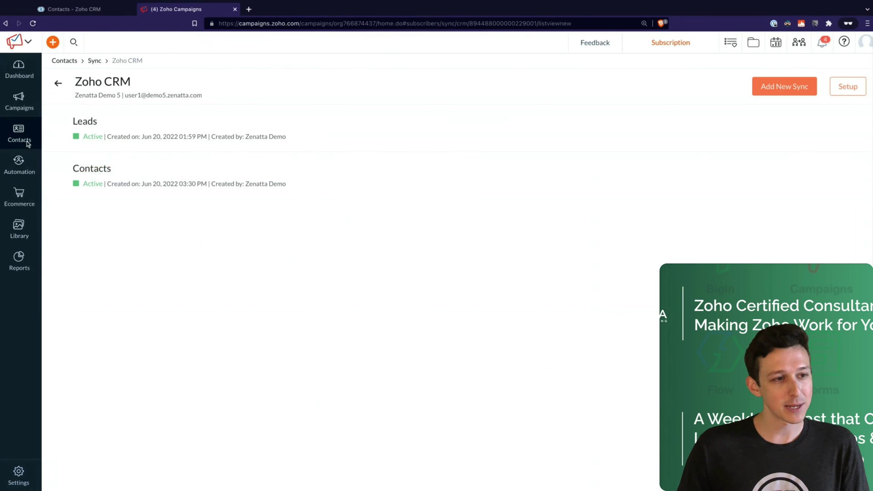
mouse_move(27, 143)
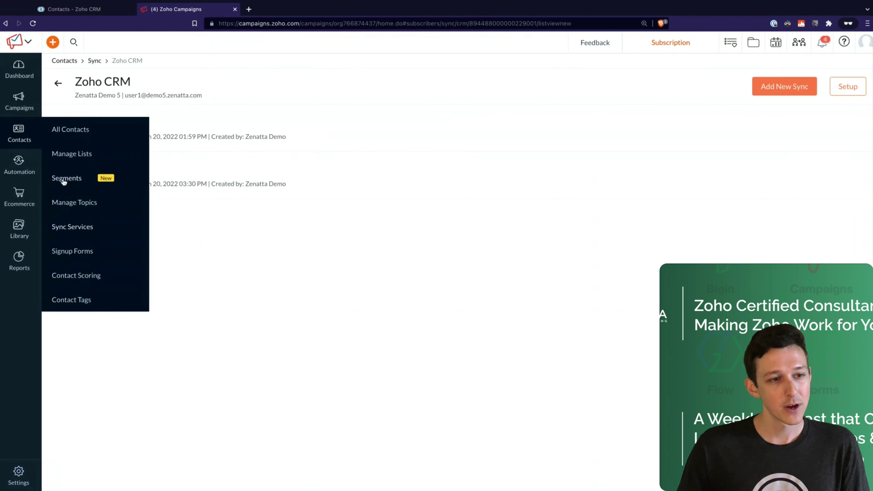